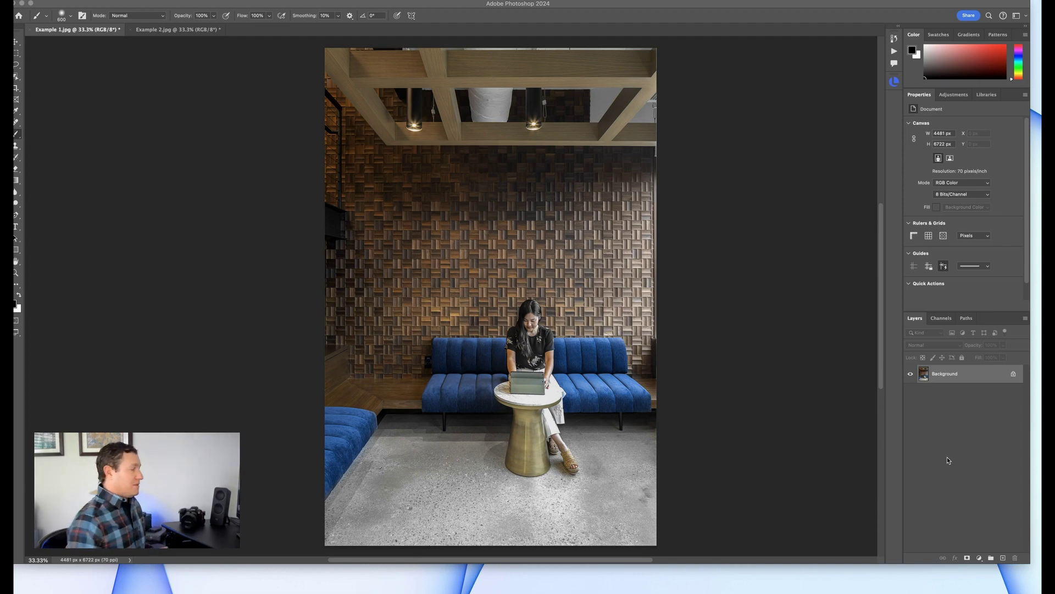
# - Duplicate the Background layer and add a Curves adjustment layer with an inverted, all-black mask
pyautogui.click(953, 376)
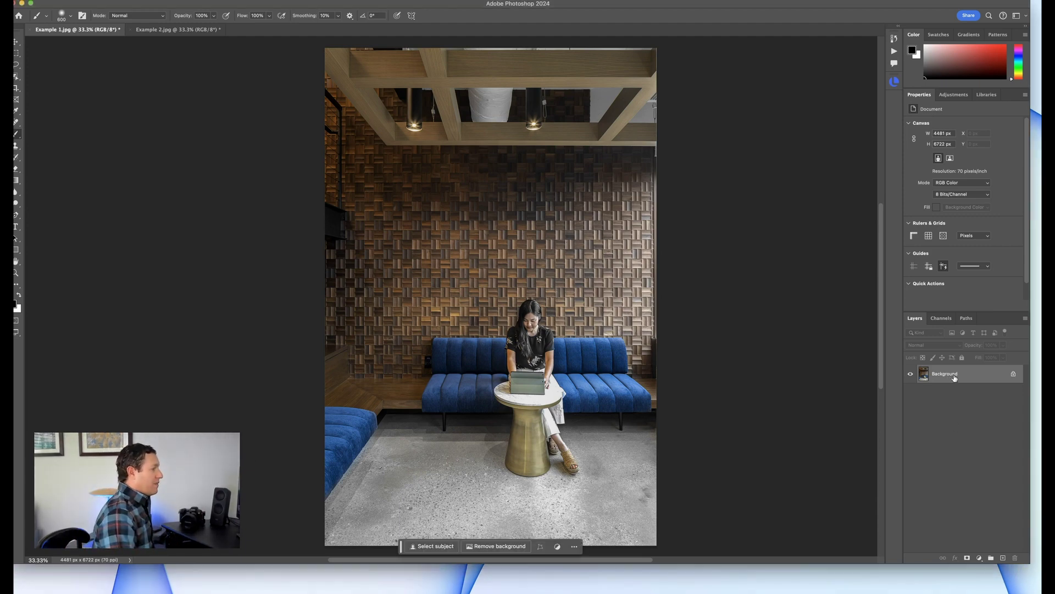
pyautogui.press('super+j')
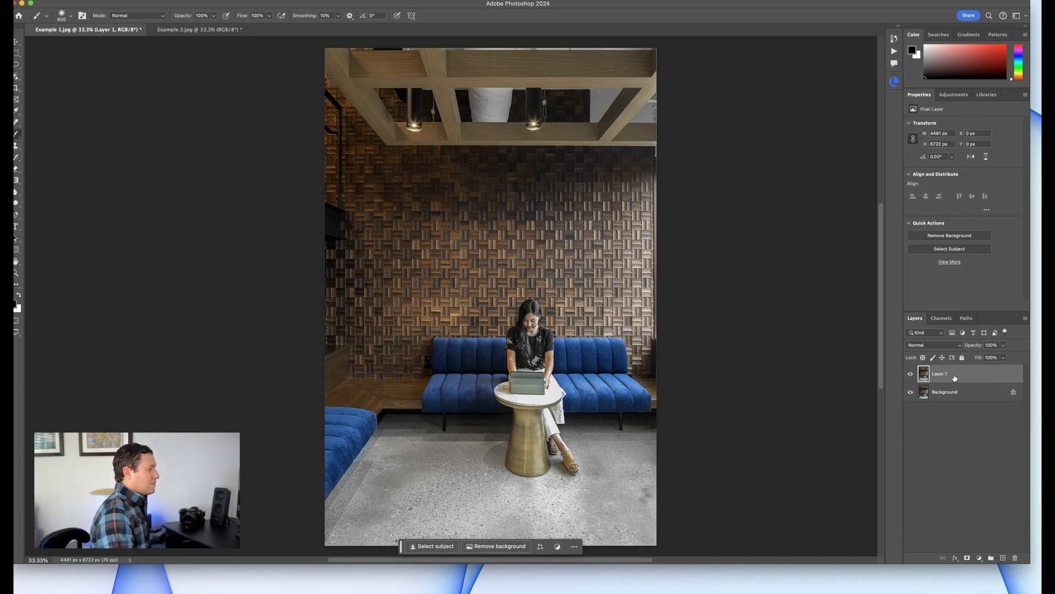
pyautogui.click(978, 559)
pyautogui.click(988, 482)
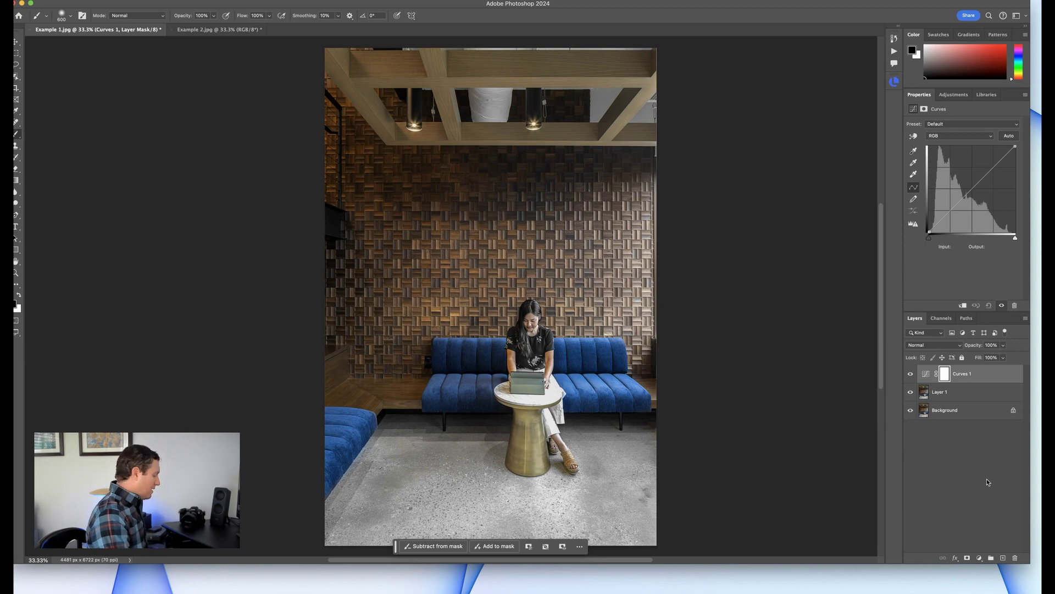
pyautogui.press('super+i')
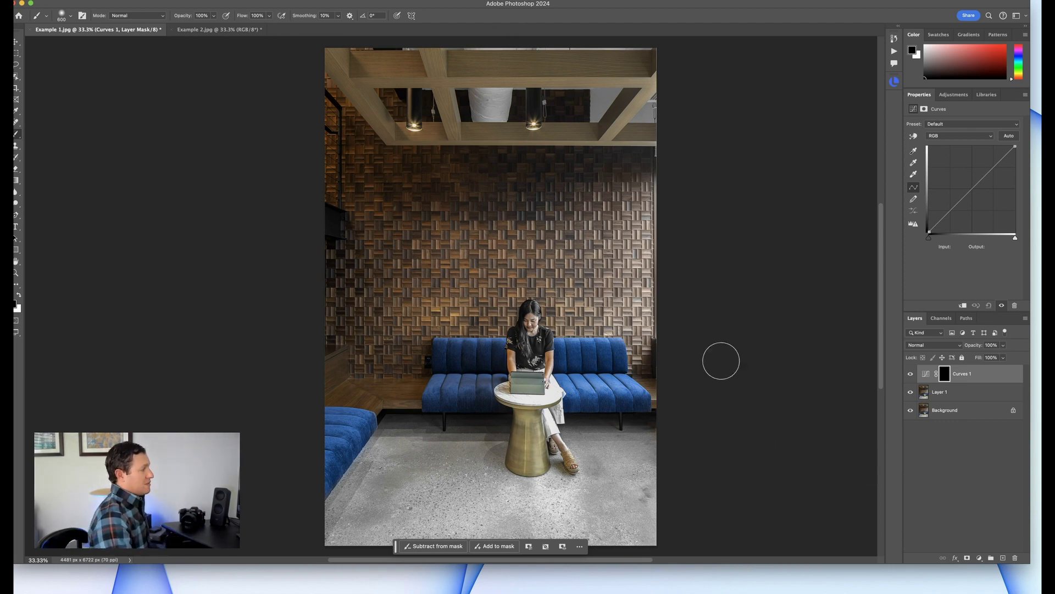
pyautogui.press('p')
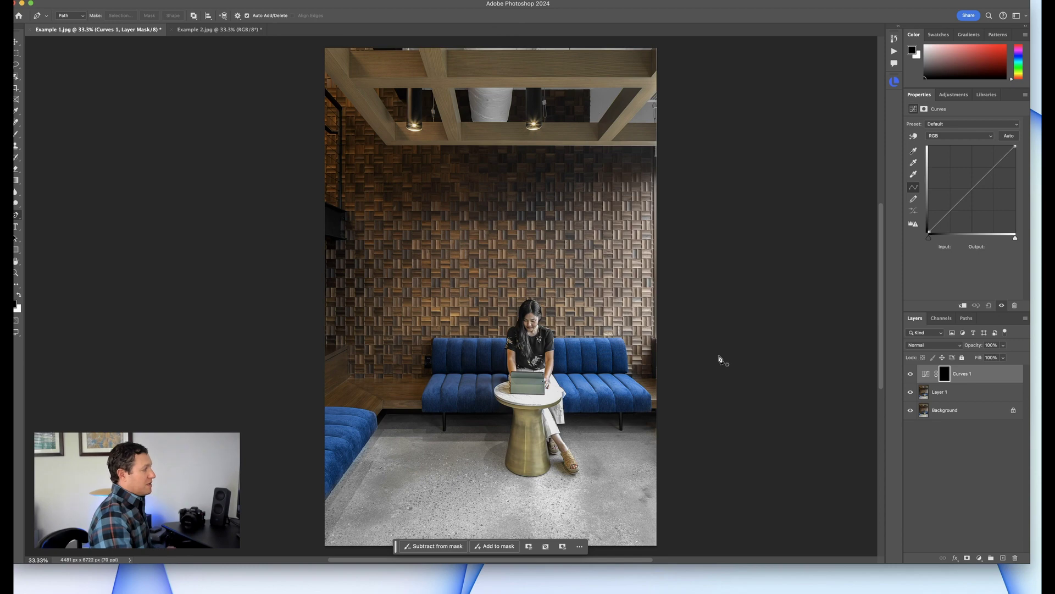
# - Draw a closed four-point wedge path from the photo's right edge toward the lower left
pyautogui.click(656, 171)
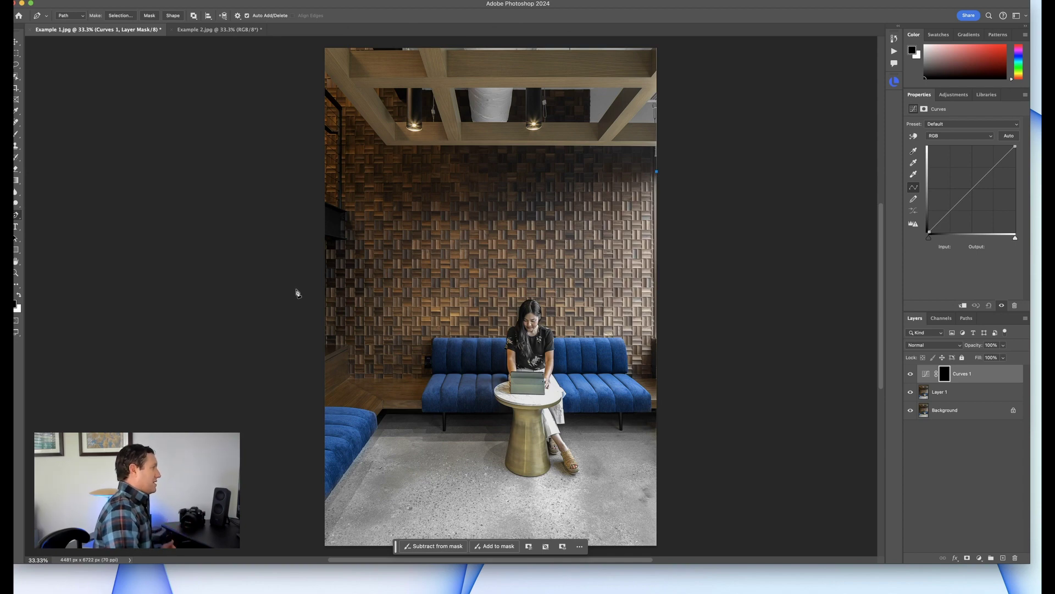
pyautogui.click(296, 290)
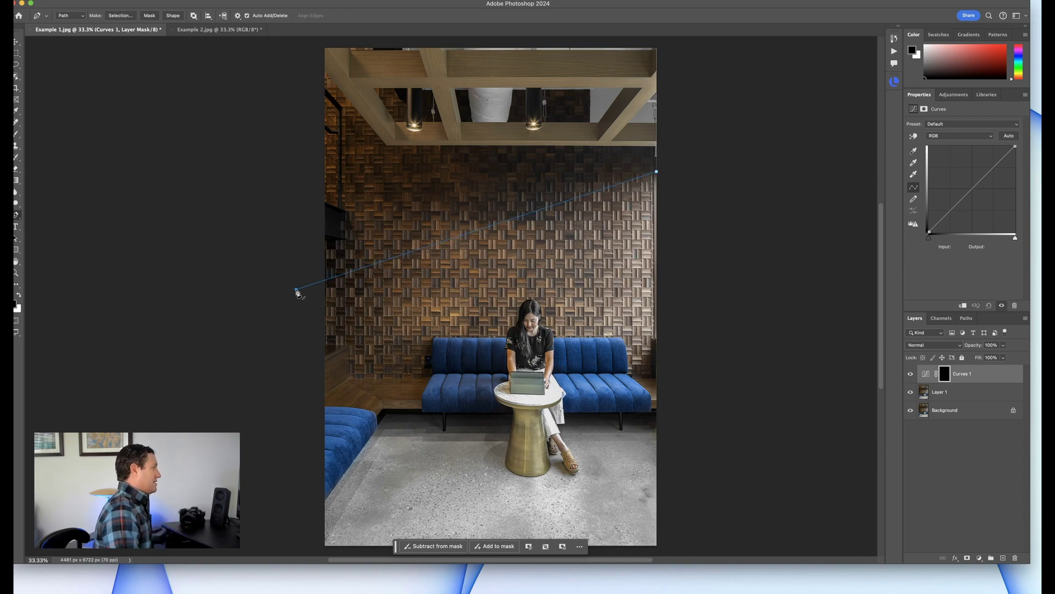
pyautogui.click(312, 500)
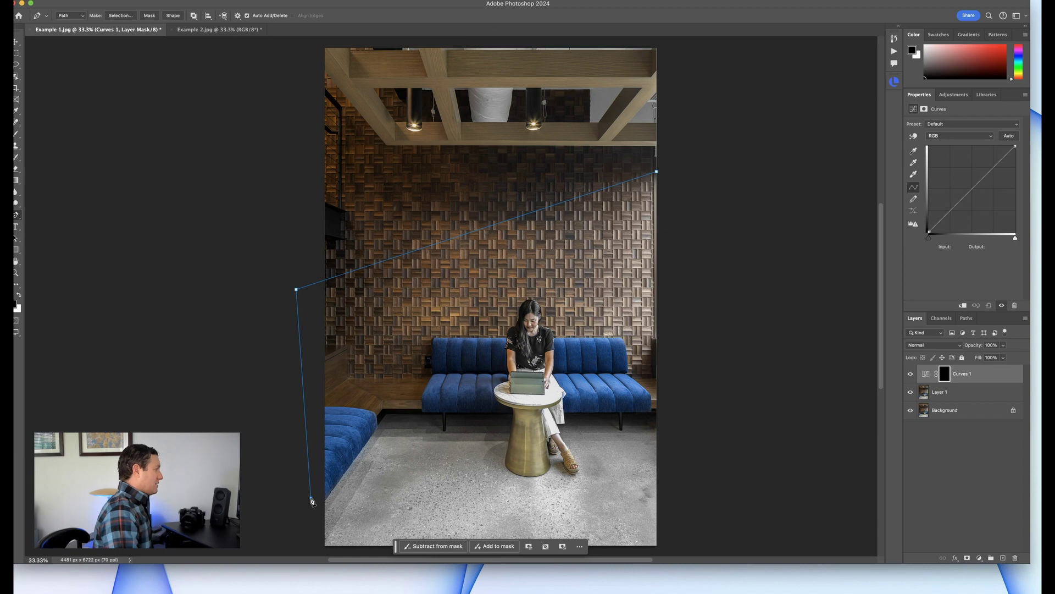
pyautogui.click(658, 338)
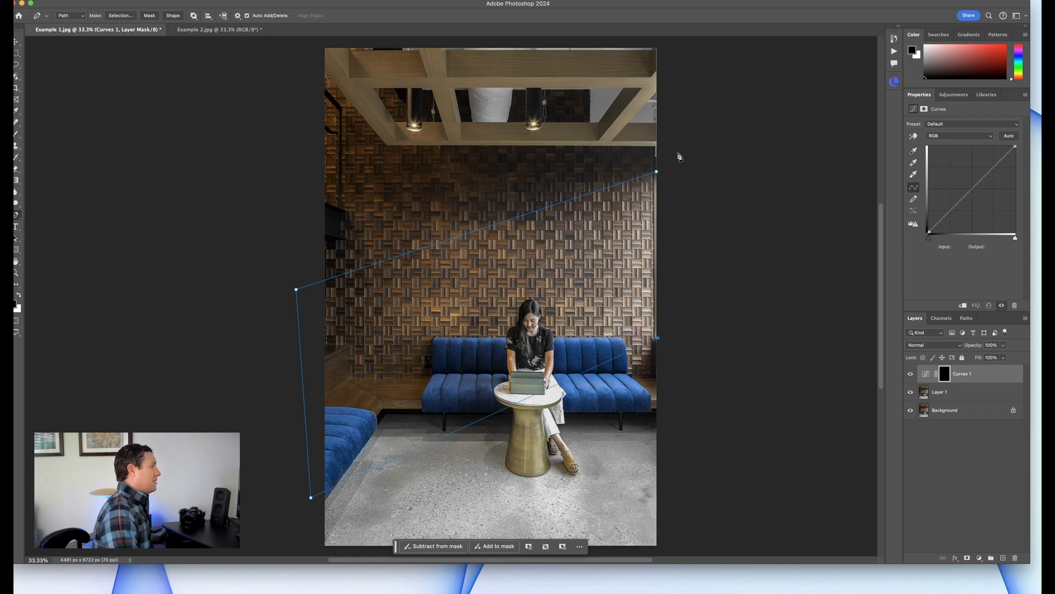
pyautogui.click(657, 173)
pyautogui.rightClick(617, 227)
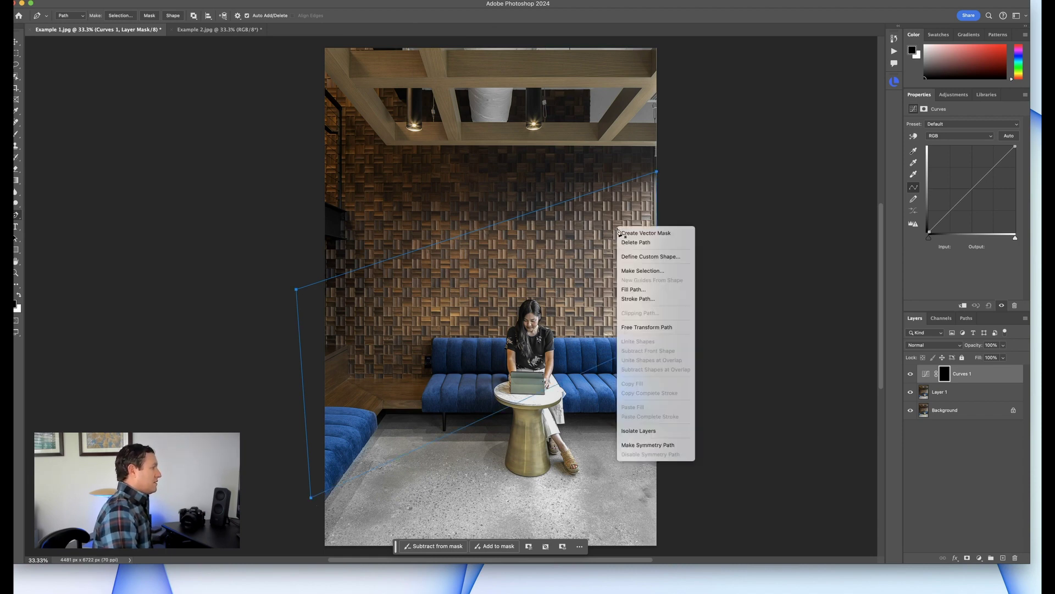
pyautogui.click(658, 271)
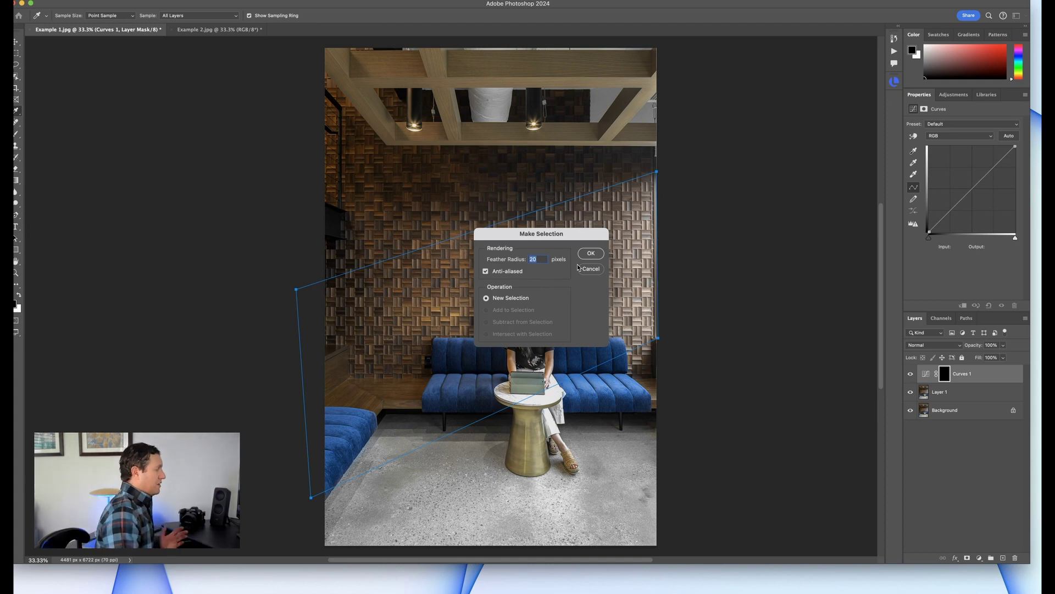
# - Make a selection from the beam path with a 20-pixel feather radius
pyautogui.click(591, 252)
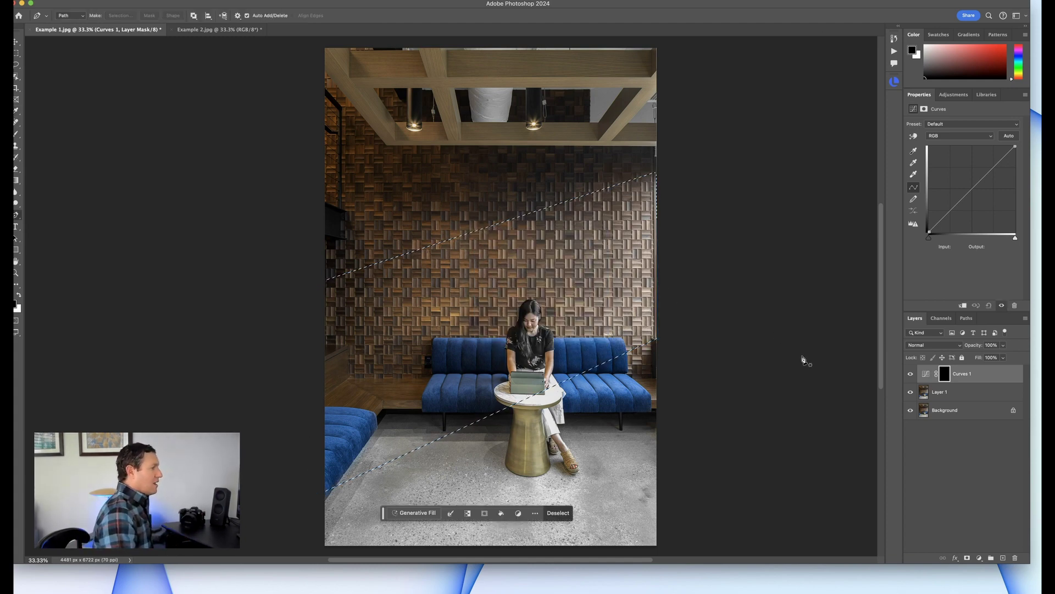
pyautogui.press('b')
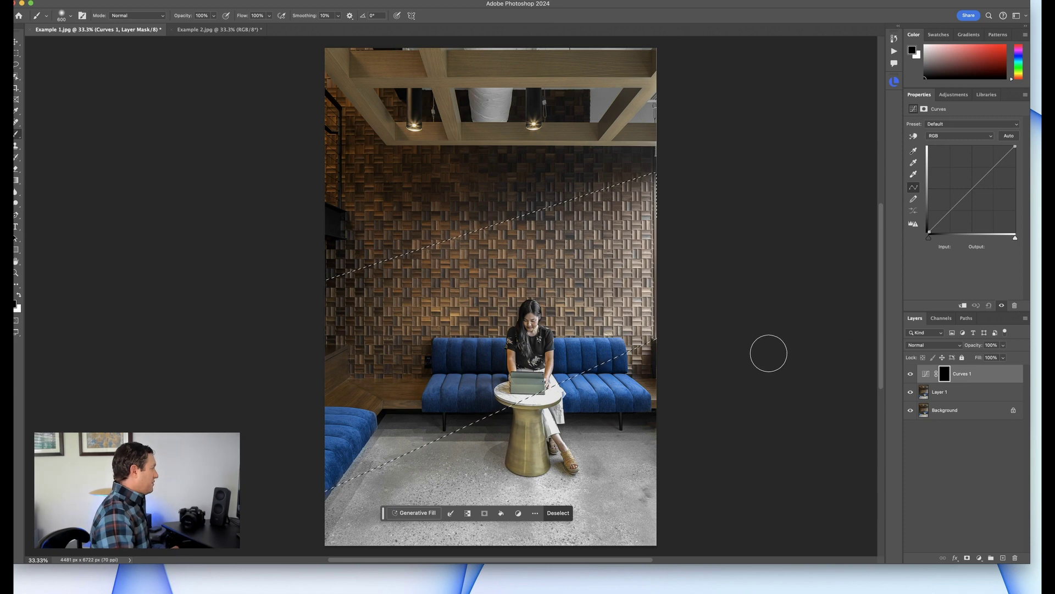
# - Enlarge the brush to 2100, fill the beam selection on the Curves mask with white, and deselect
pyautogui.press(']')
pyautogui.press(']')
pyautogui.press(']')
pyautogui.press(']')
pyautogui.press(']')
pyautogui.press(']')
pyautogui.press(']')
pyautogui.press(']')
pyautogui.press(']')
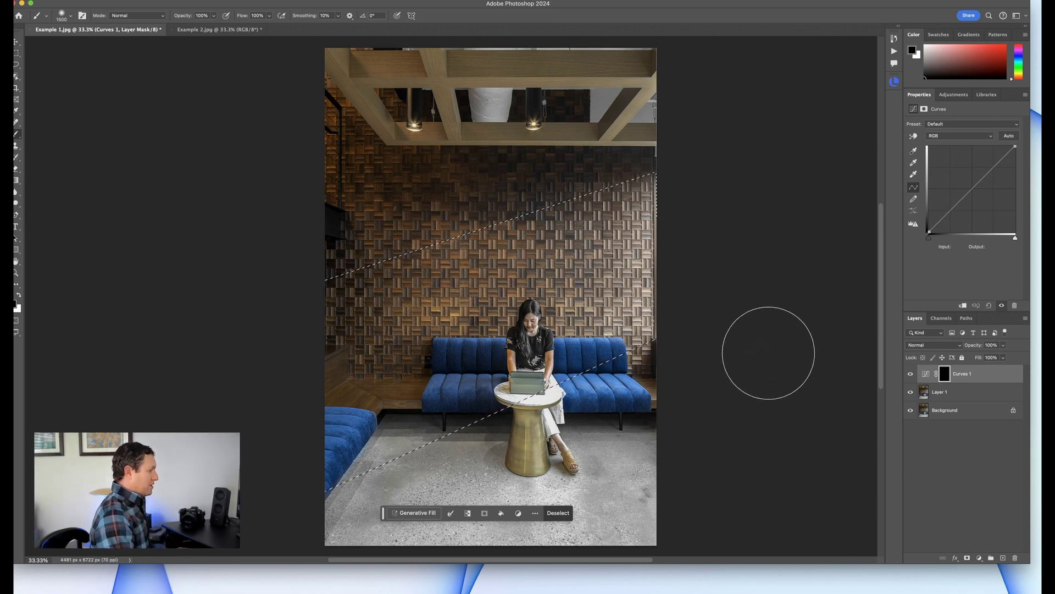
pyautogui.press(']')
pyautogui.press(']')
pyautogui.press(']')
pyautogui.press(']')
pyautogui.press(']')
pyautogui.press(']')
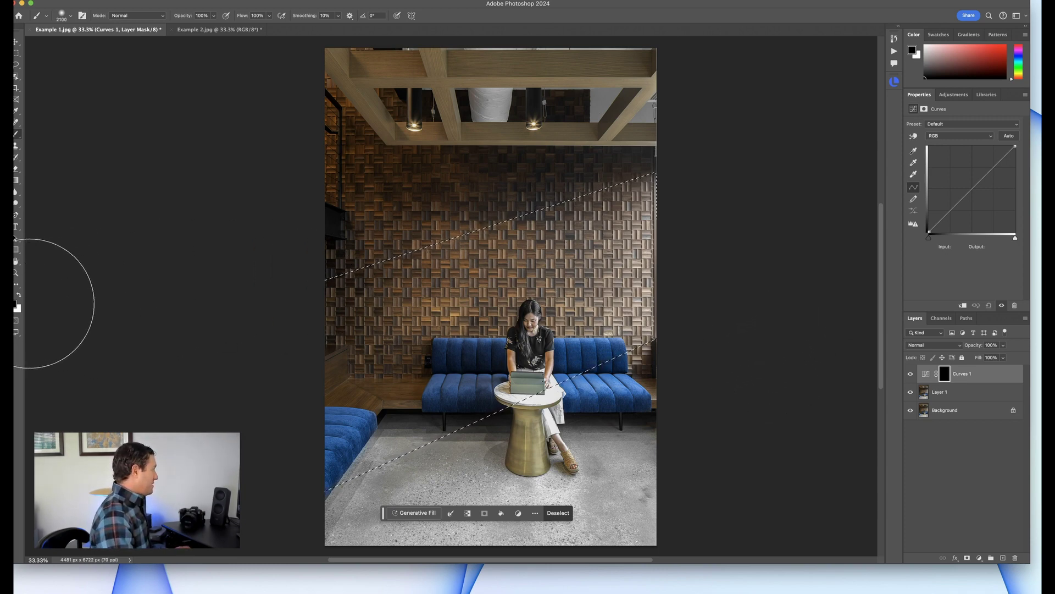
pyautogui.press('x')
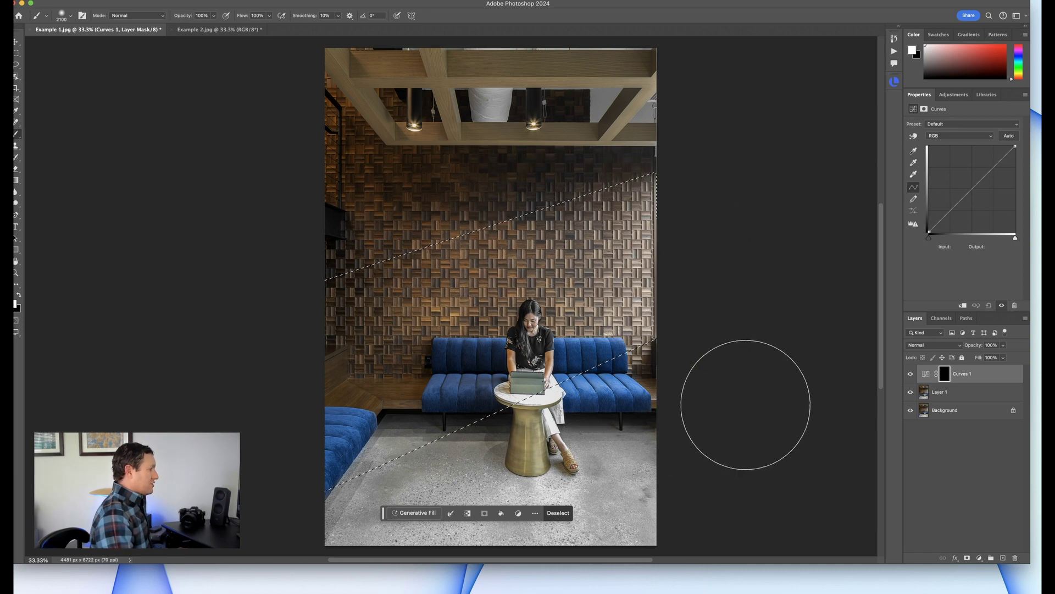
pyautogui.hotkey('alt', 'BackSpace')
pyautogui.press('super+h')
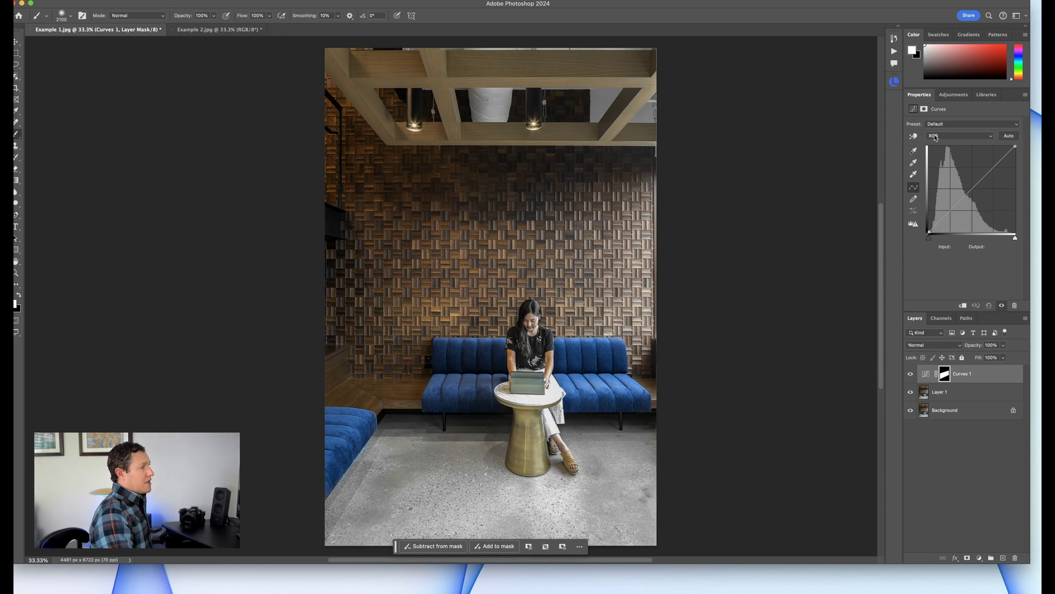
# - Lift the RGB curve from Input 103 to Output 151 to brighten the diagonal sunbeam
pyautogui.moveTo(961, 200); pyautogui.dragTo(963, 181)
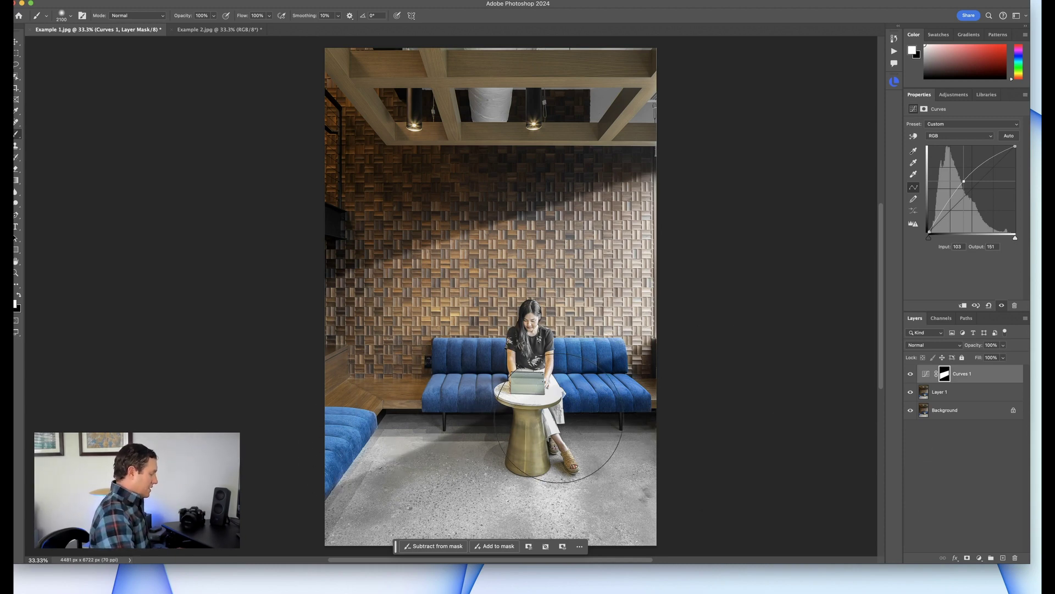
pyautogui.press('[')
pyautogui.press('[')
pyautogui.press('[')
pyautogui.press('[')
pyautogui.press('[')
pyautogui.press('[')
pyautogui.press('[')
pyautogui.press('[')
pyautogui.press('[')
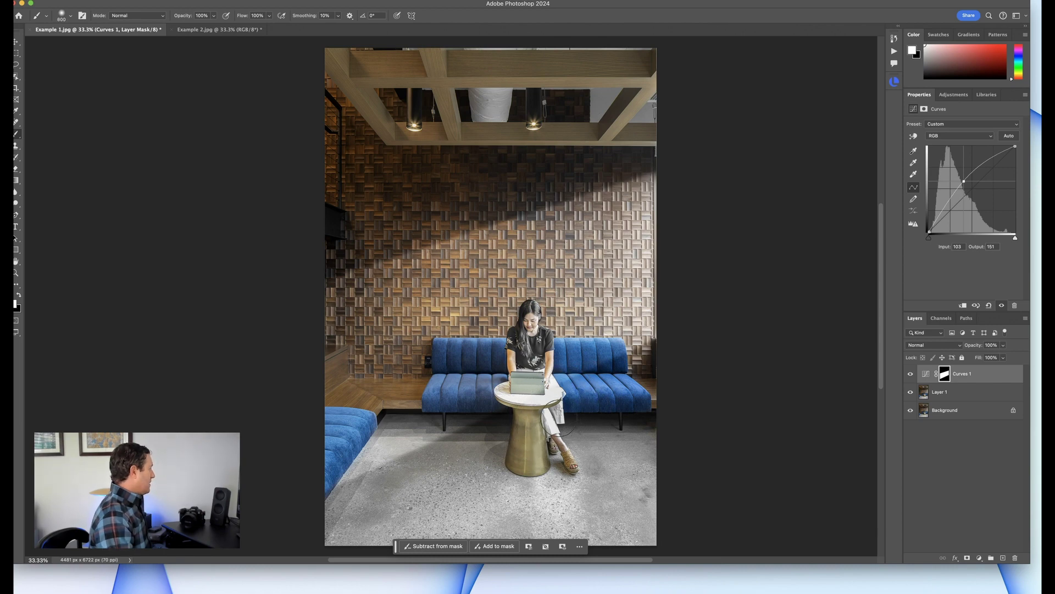
# - Mask the beam off the left sofa corner and the woman with her laptop, then compare before and after
pyautogui.press('x')
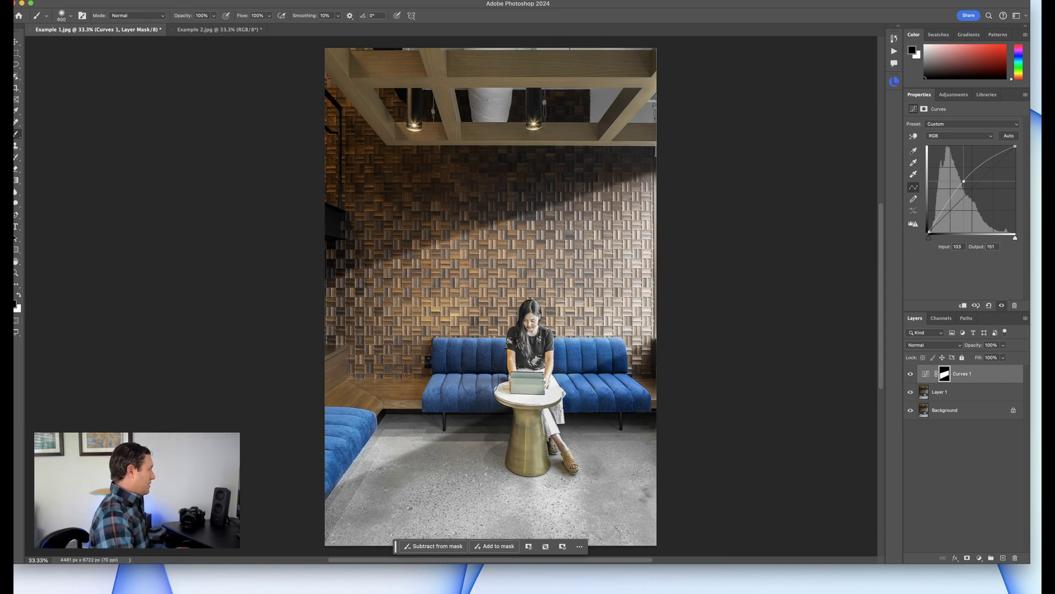
pyautogui.moveTo(340, 434)
pyautogui.mouseDown()
pyautogui.moveTo(390, 448)
pyautogui.moveTo(278, 478)
pyautogui.moveTo(373, 477)
pyautogui.moveTo(341, 432)
pyautogui.moveTo(394, 406)
pyautogui.mouseUp()
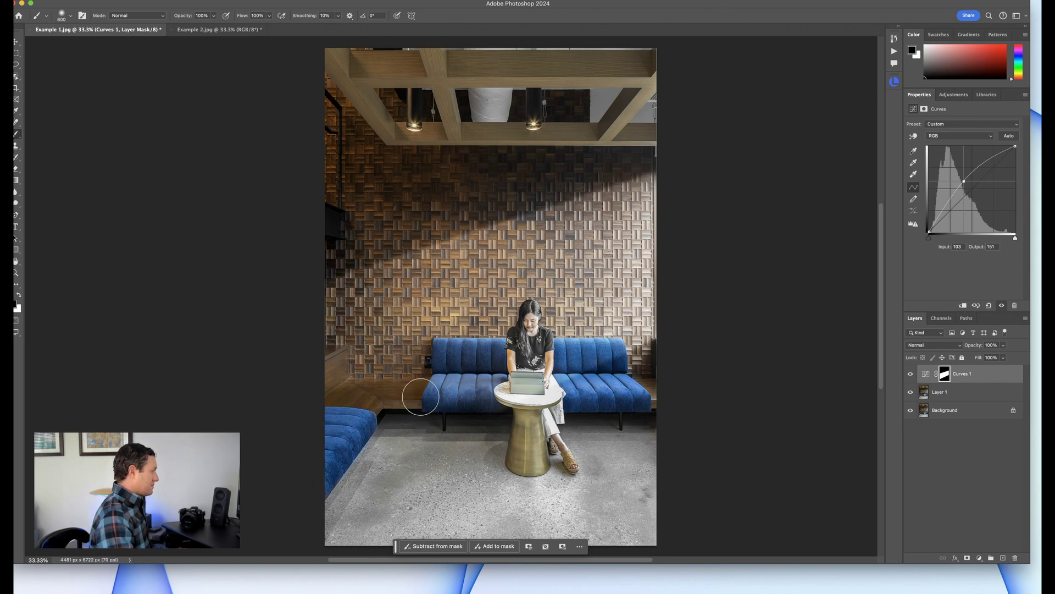
pyautogui.moveTo(515, 388); pyautogui.dragTo(532, 333)
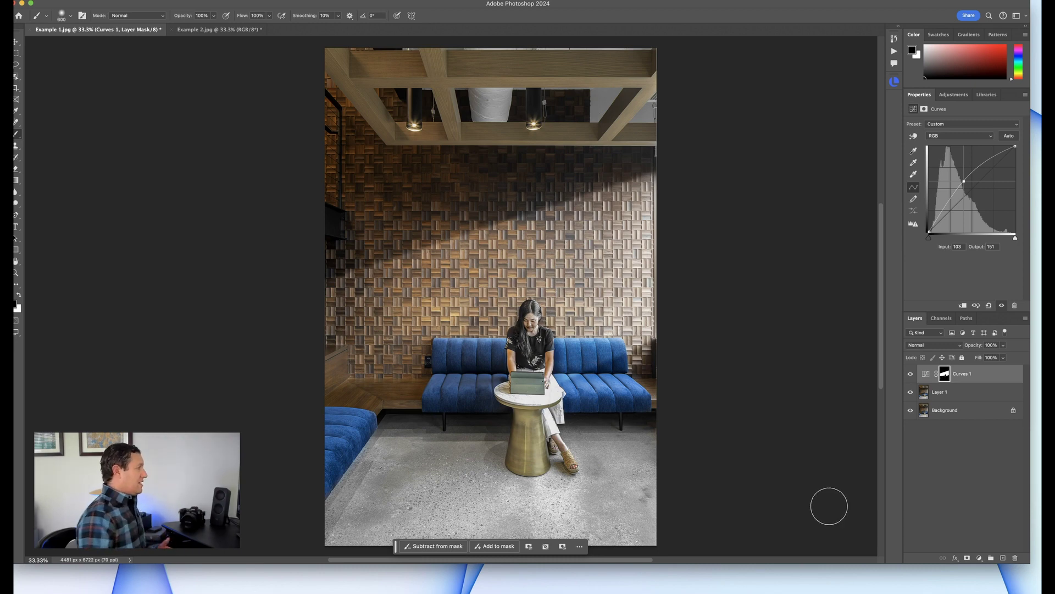
pyautogui.click(910, 374)
pyautogui.click(911, 374)
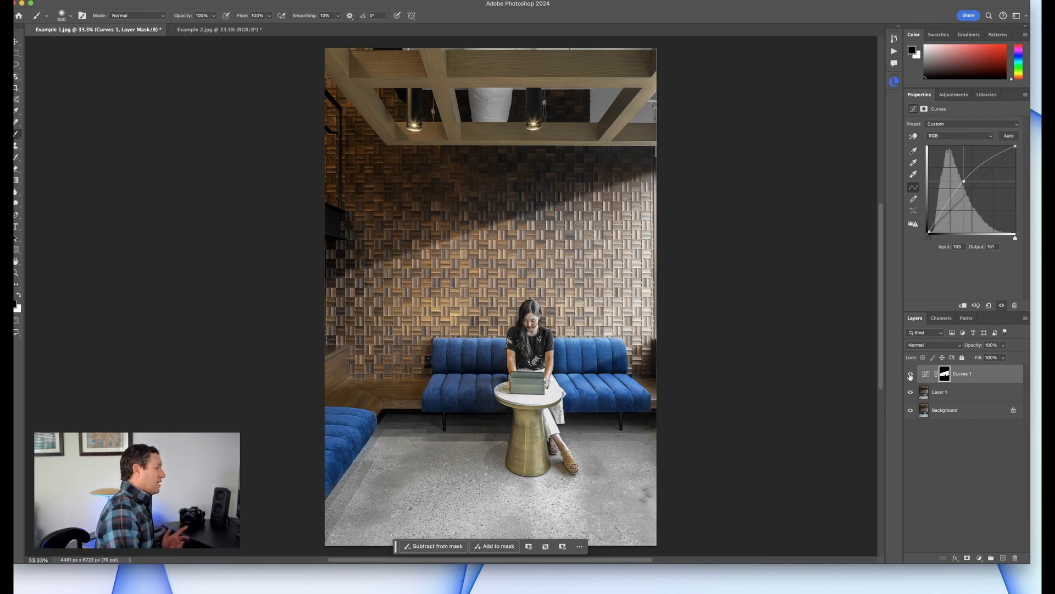
# - On Example 2.jpg, duplicate the photo and add a Curves layer with an inverted black mask
pyautogui.click(197, 29)
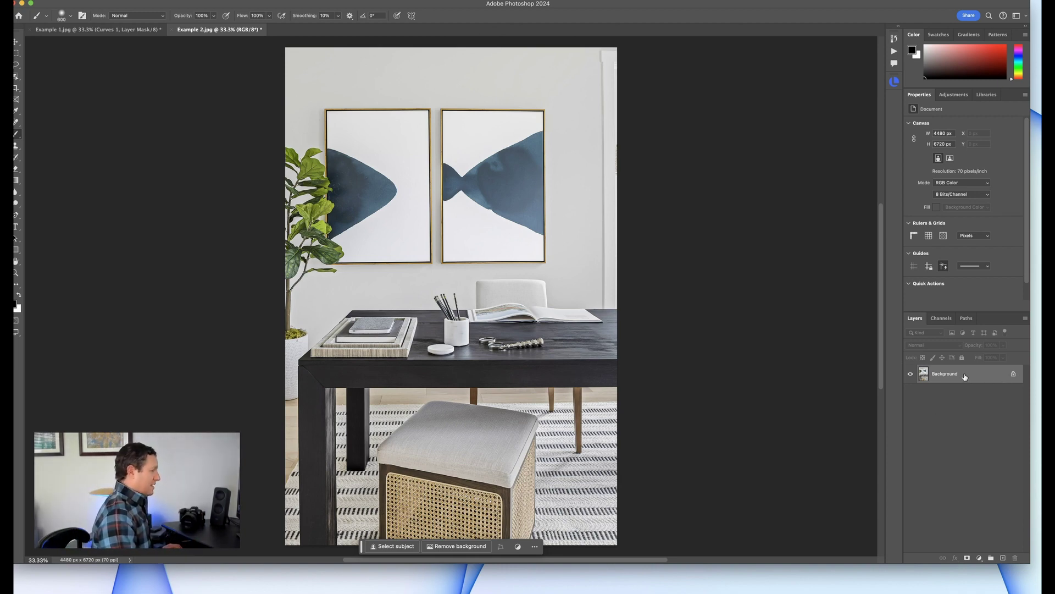
pyautogui.press('super+j')
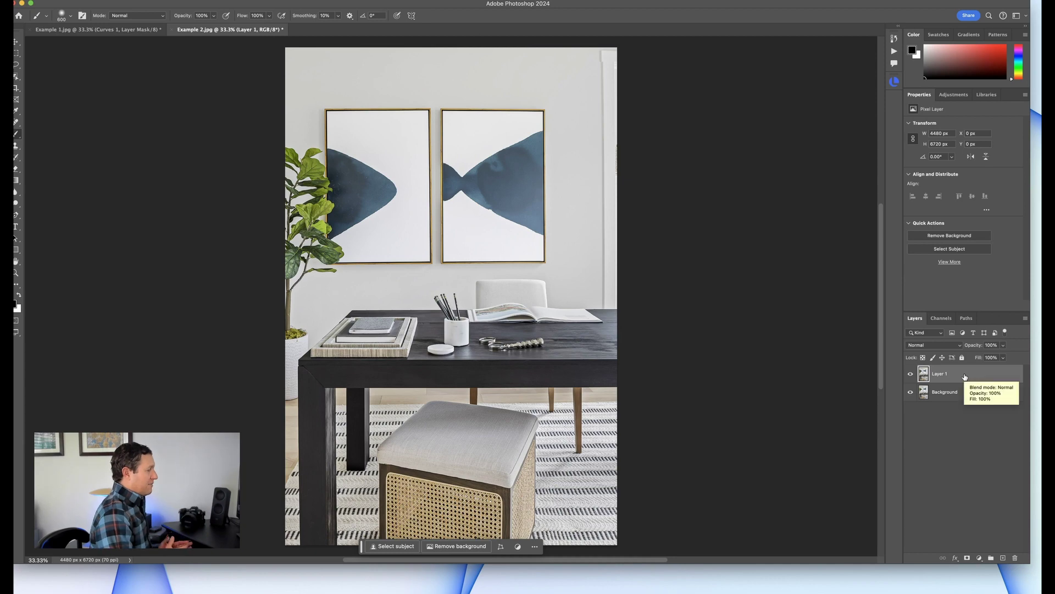
pyautogui.click(979, 558)
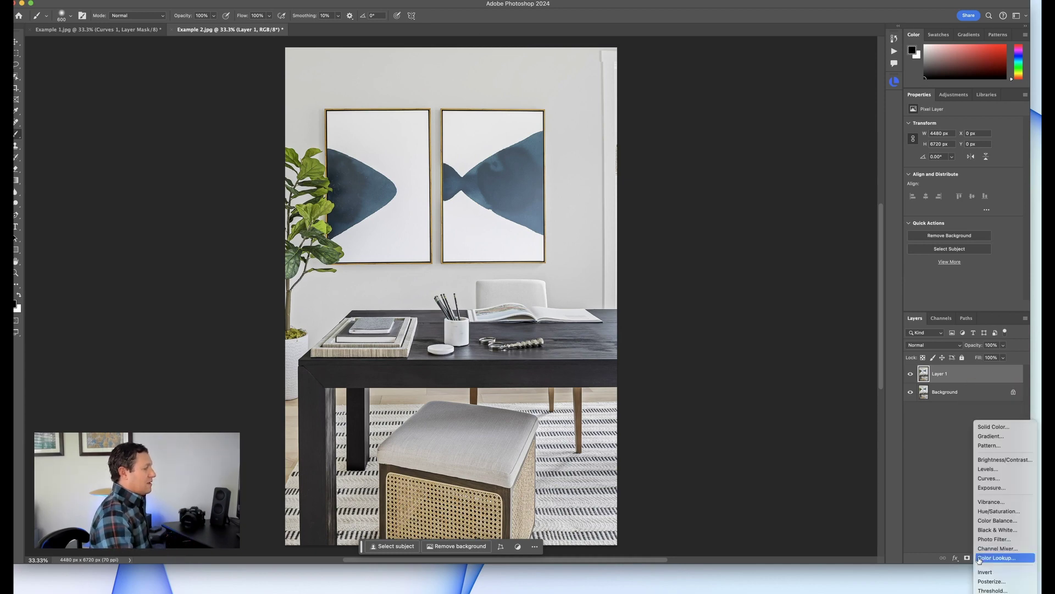
pyautogui.click(990, 478)
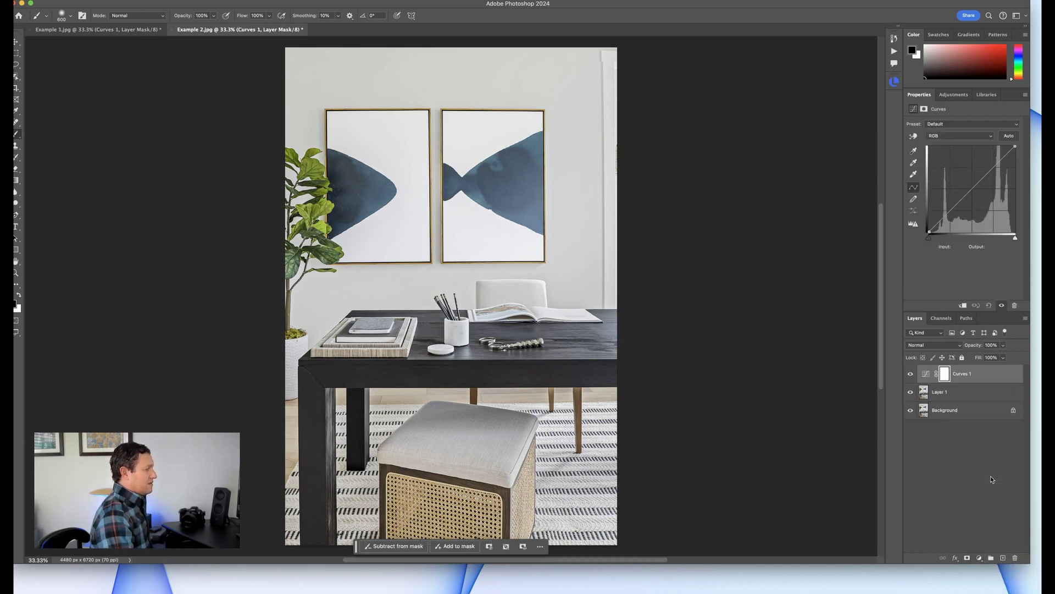
pyautogui.press('super+i')
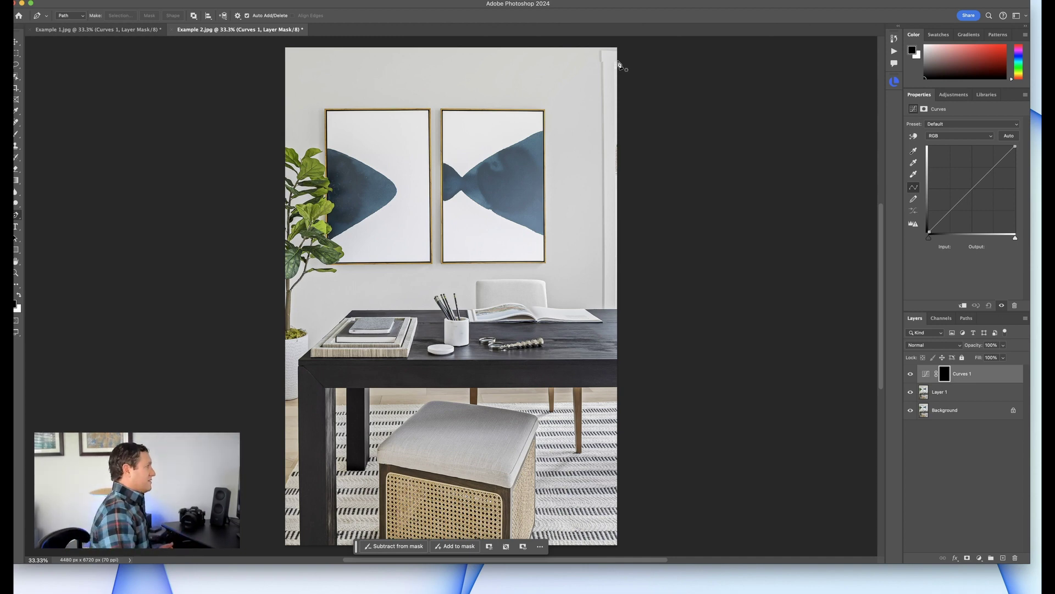
# - Outline a closed four-corner beam path from Example 2's top-right edge out past its left side
pyautogui.click(618, 61)
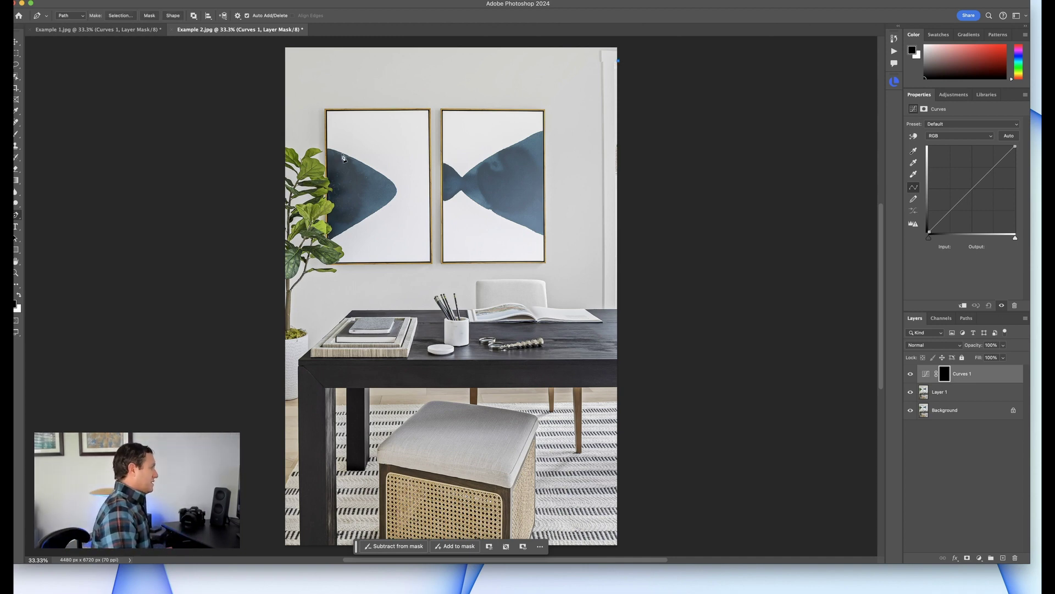
pyautogui.press('super+z')
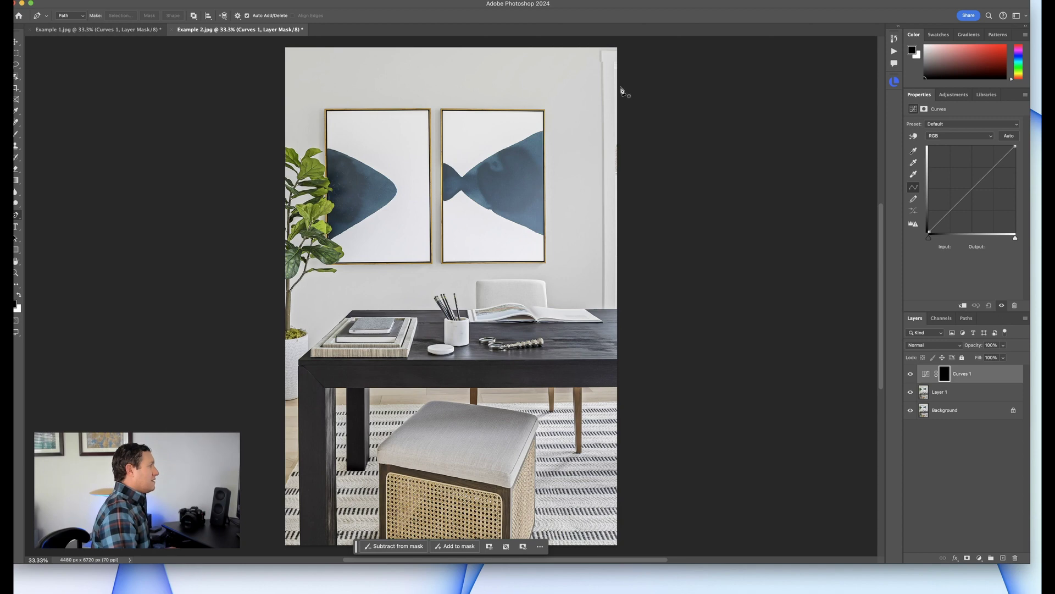
pyautogui.click(618, 86)
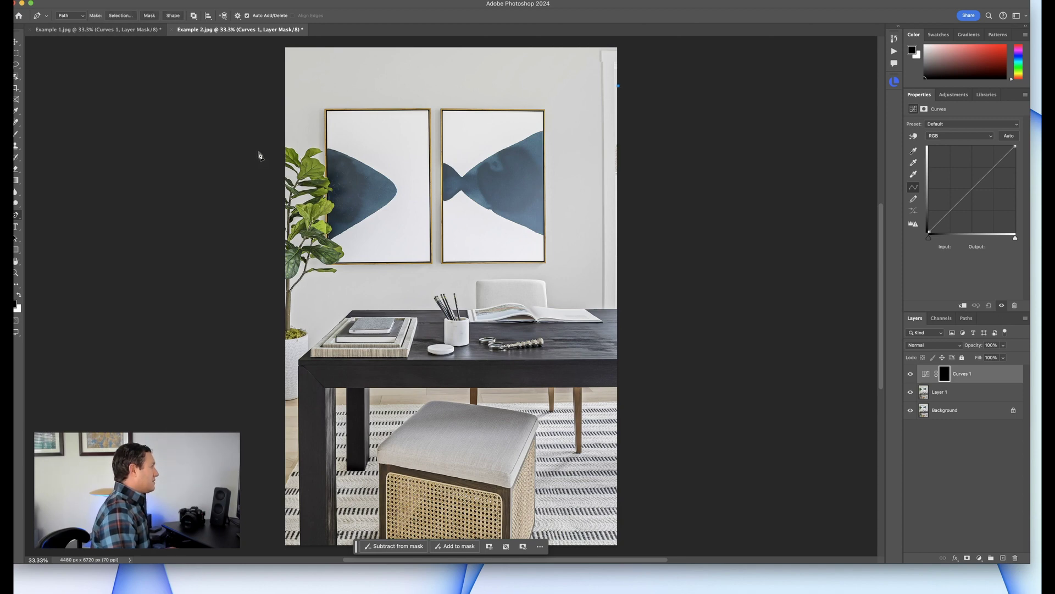
pyautogui.click(249, 190)
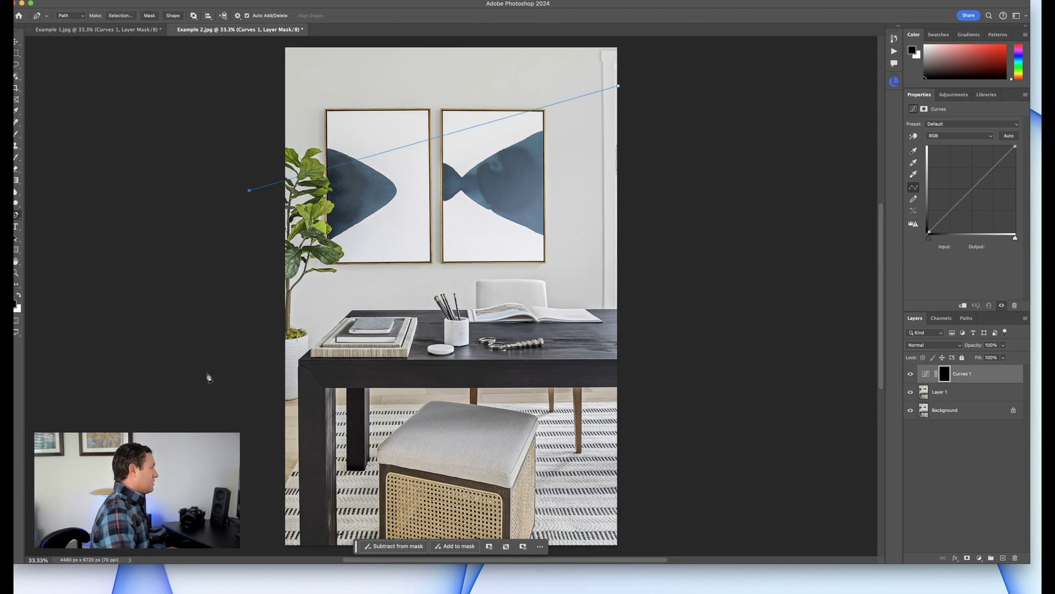
pyautogui.click(261, 407)
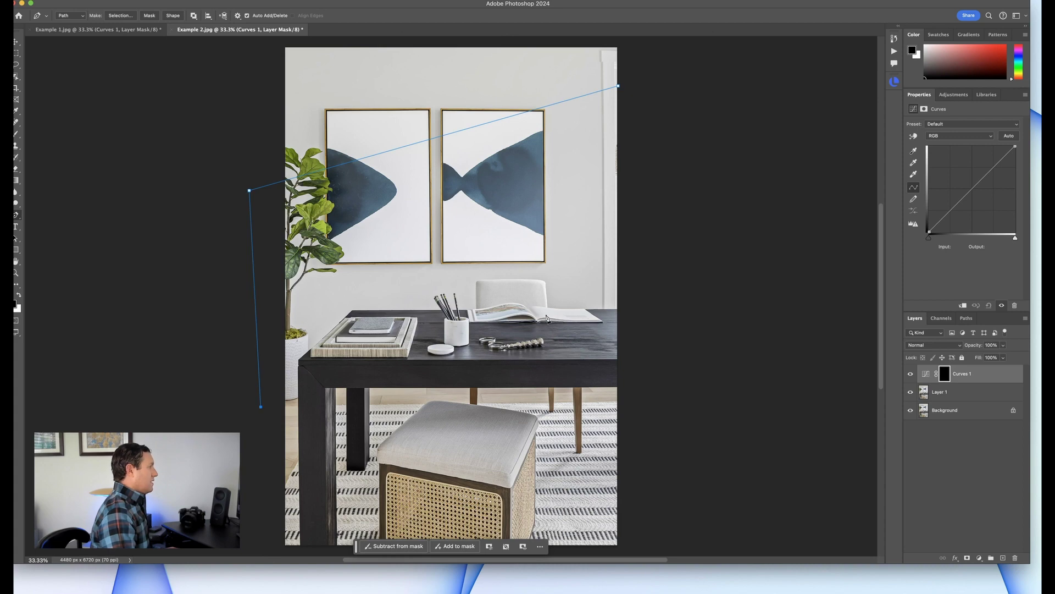
pyautogui.click(618, 275)
pyautogui.click(619, 87)
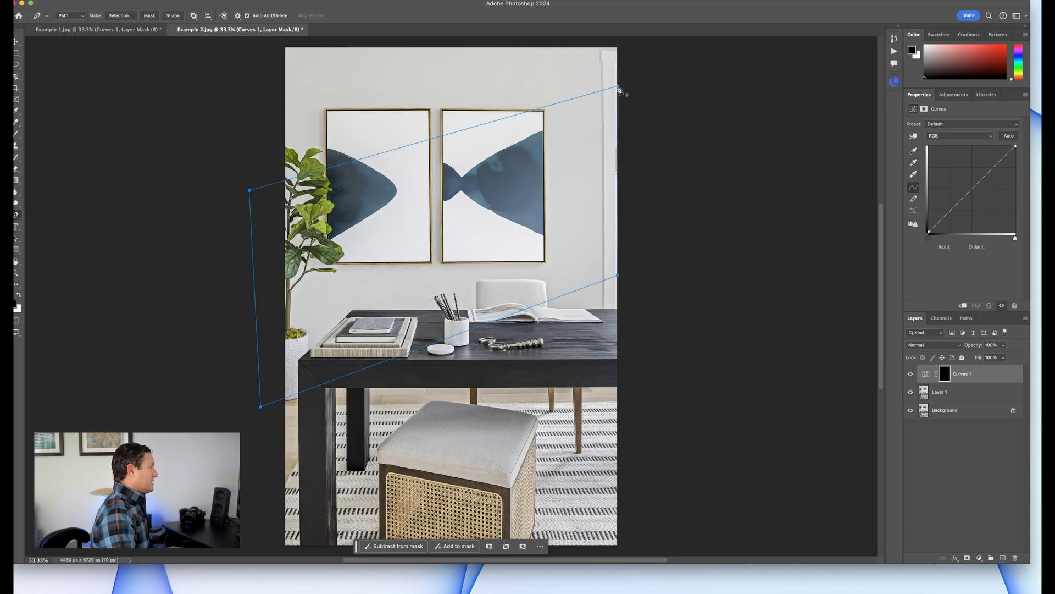
# - Convert the beam path into a selection with a 40-pixel feather radius
pyautogui.rightClick(471, 191)
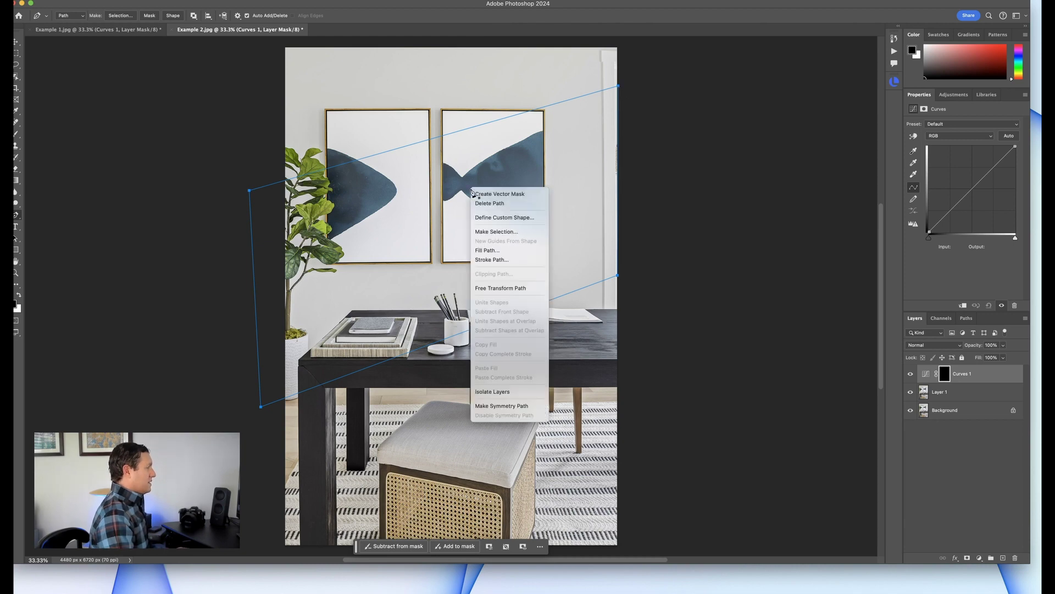
pyautogui.click(495, 232)
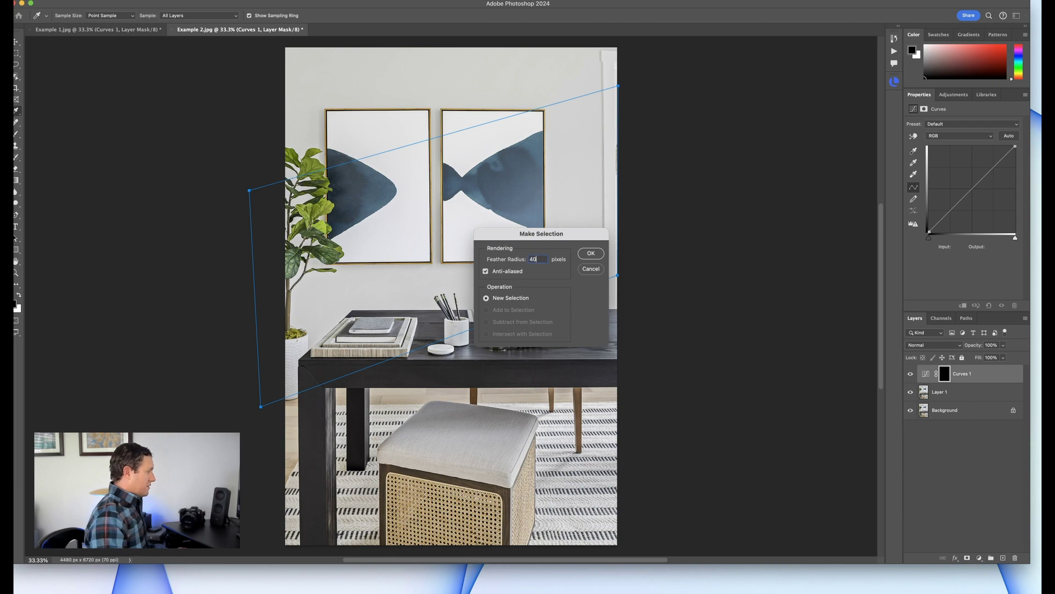
pyautogui.press('Return')
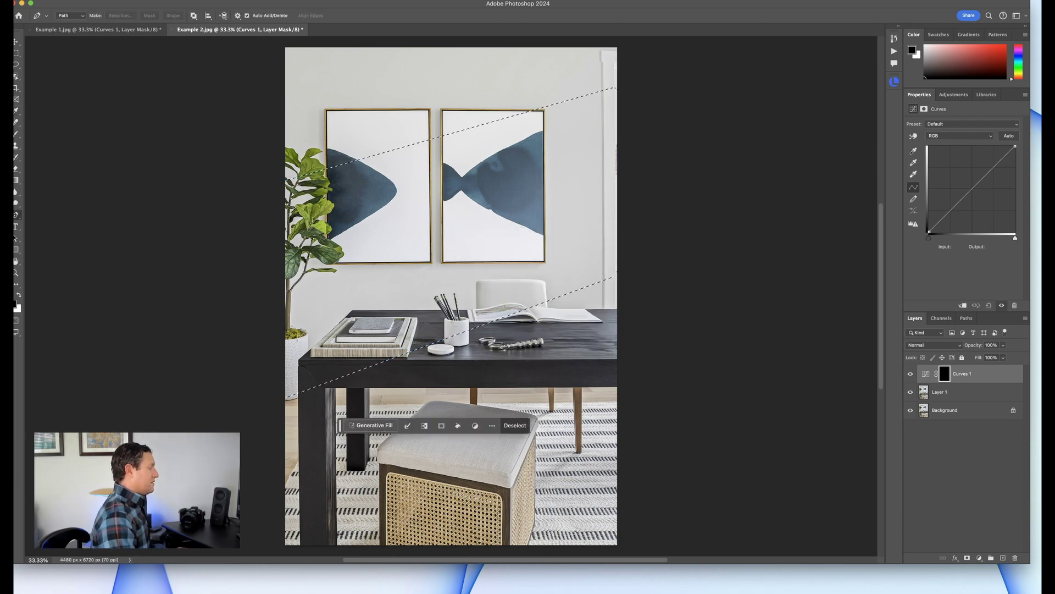
pyautogui.press('b')
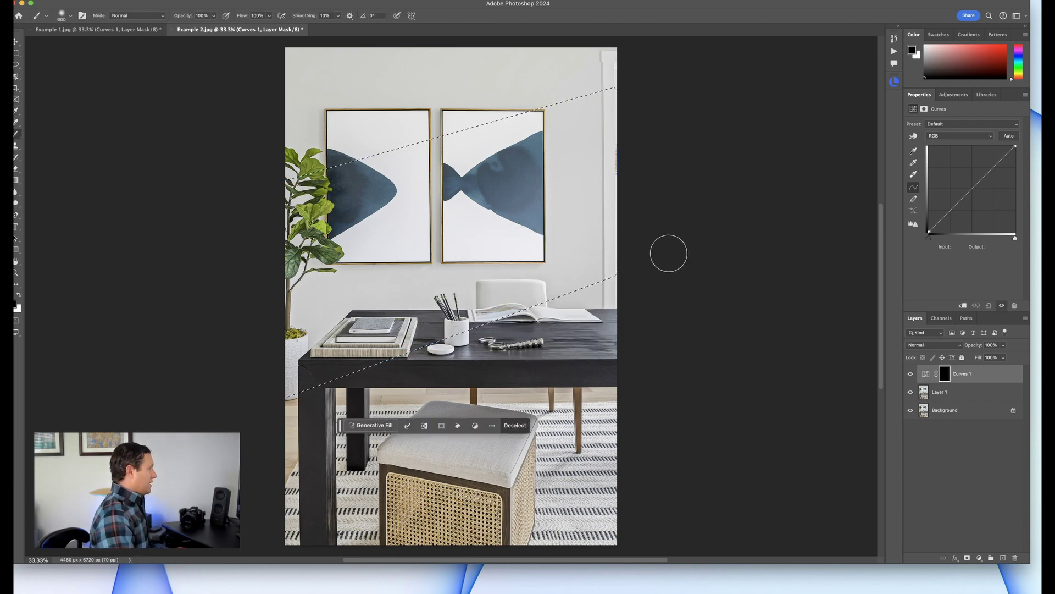
# - Fill the beam selection on the Curves mask with white and lift the curve to Input 83, Output 167
pyautogui.press(']')
pyautogui.press(']')
pyautogui.press(']')
pyautogui.press(']')
pyautogui.press(']')
pyautogui.press(']')
pyautogui.press(']')
pyautogui.press(']')
pyautogui.press(']')
pyautogui.press(']')
pyautogui.press(']')
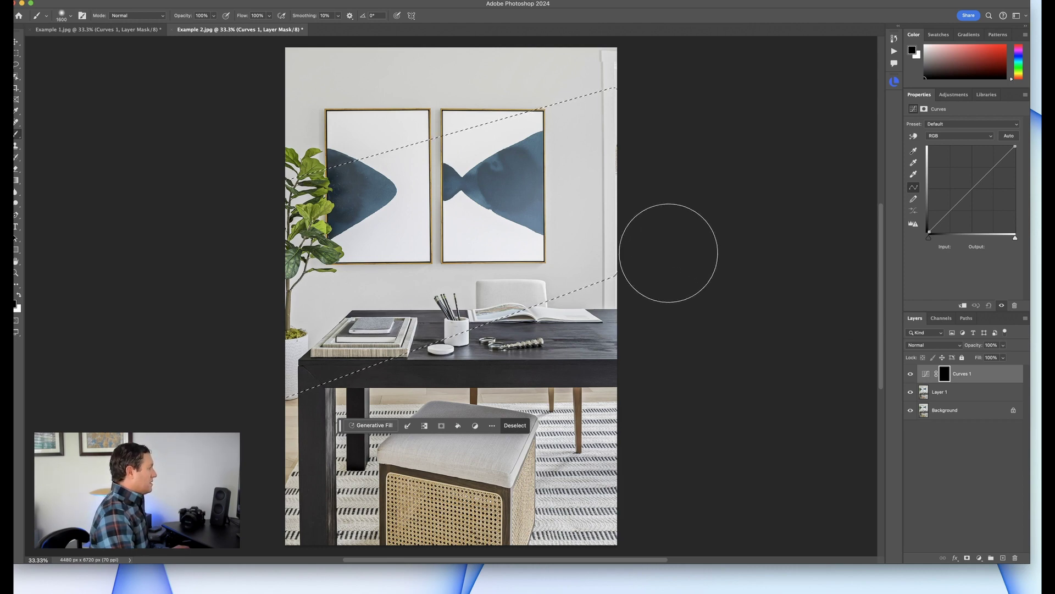
pyautogui.press('x')
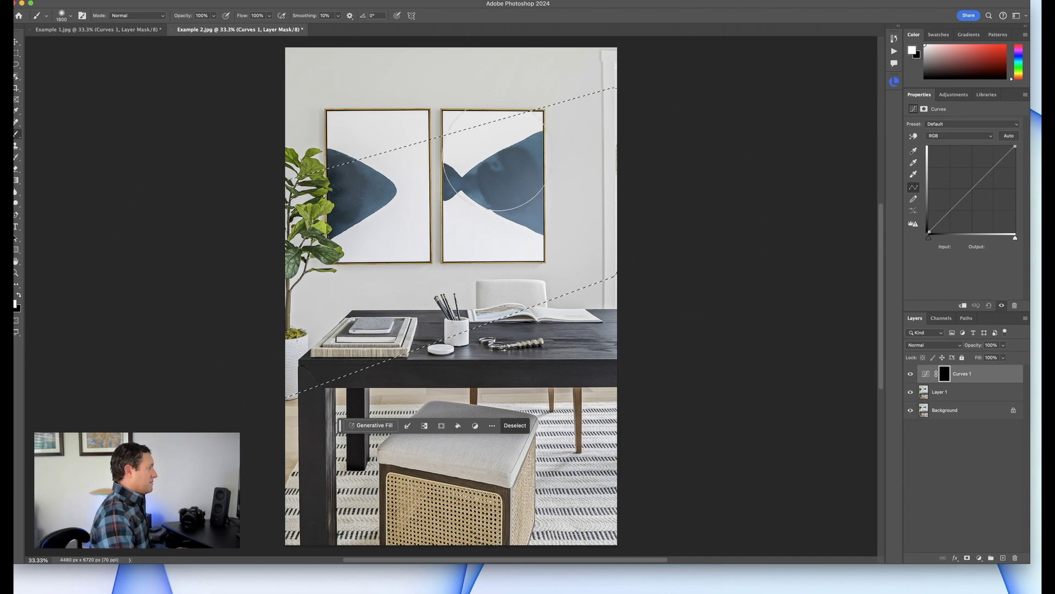
pyautogui.hotkey('alt', 'BackSpace')
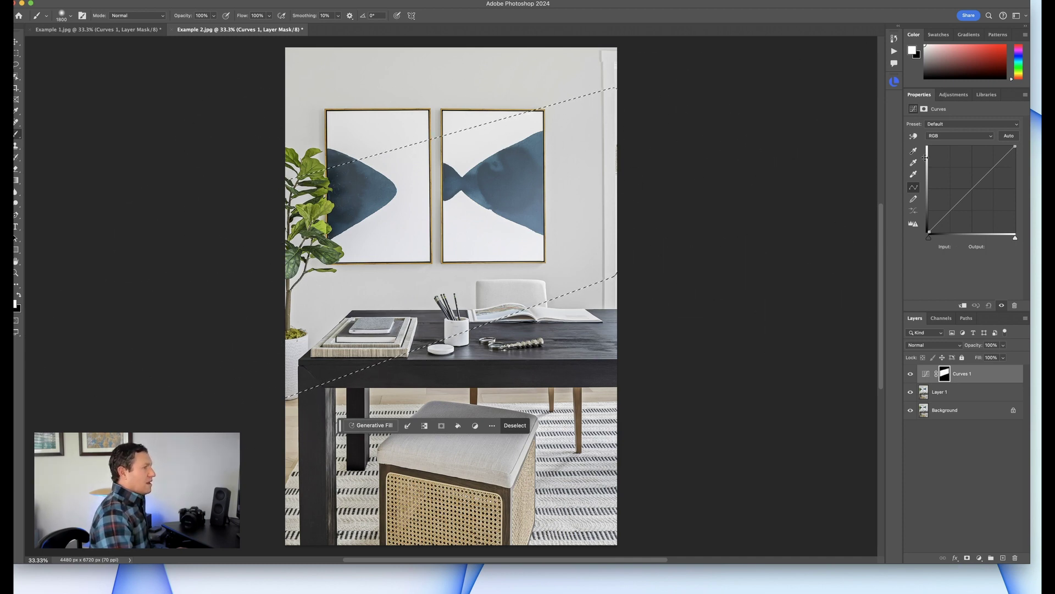
pyautogui.moveTo(966, 193); pyautogui.dragTo(957, 179)
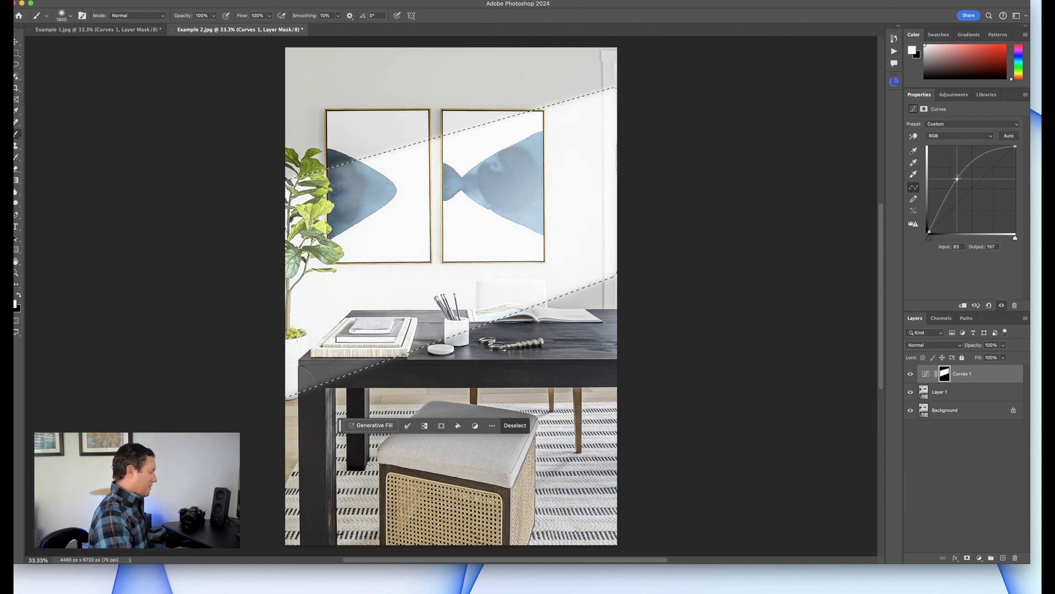
# - Deselect, then paint black on the Curves 1 mask with a smaller brush to clear the beam off the desk and table leg
pyautogui.press('super+d')
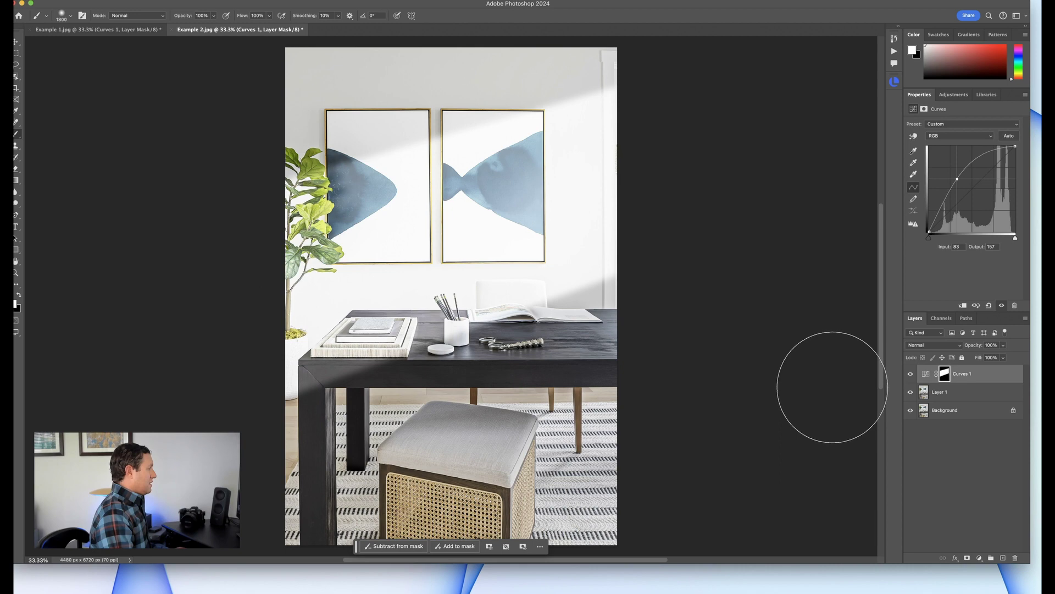
pyautogui.press('[')
pyautogui.press('[')
pyautogui.press('[')
pyautogui.press('[')
pyautogui.press('[')
pyautogui.press('[')
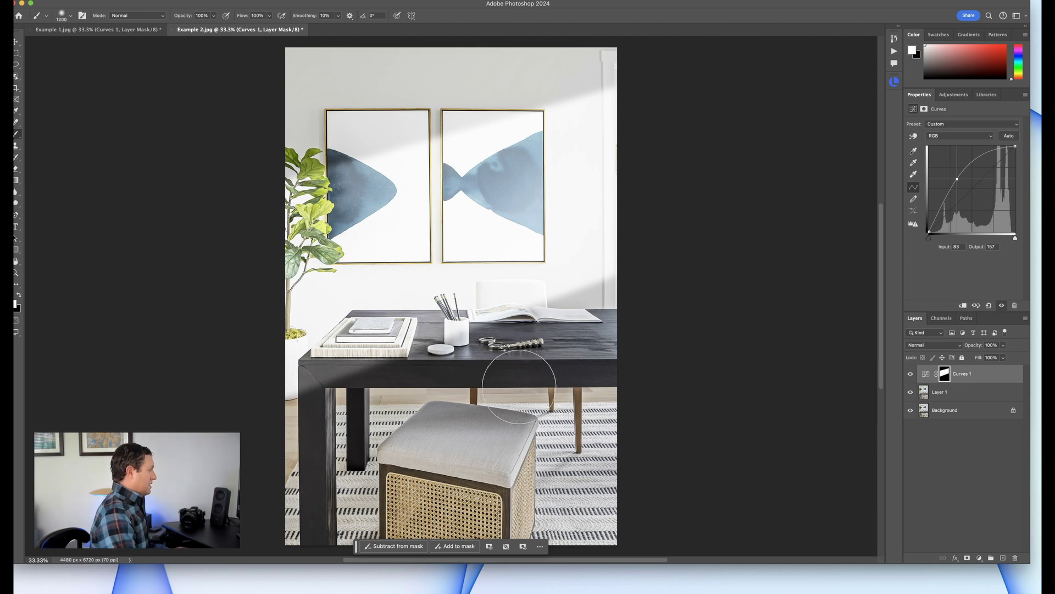
pyautogui.press('[')
pyautogui.press('[')
pyautogui.press('[')
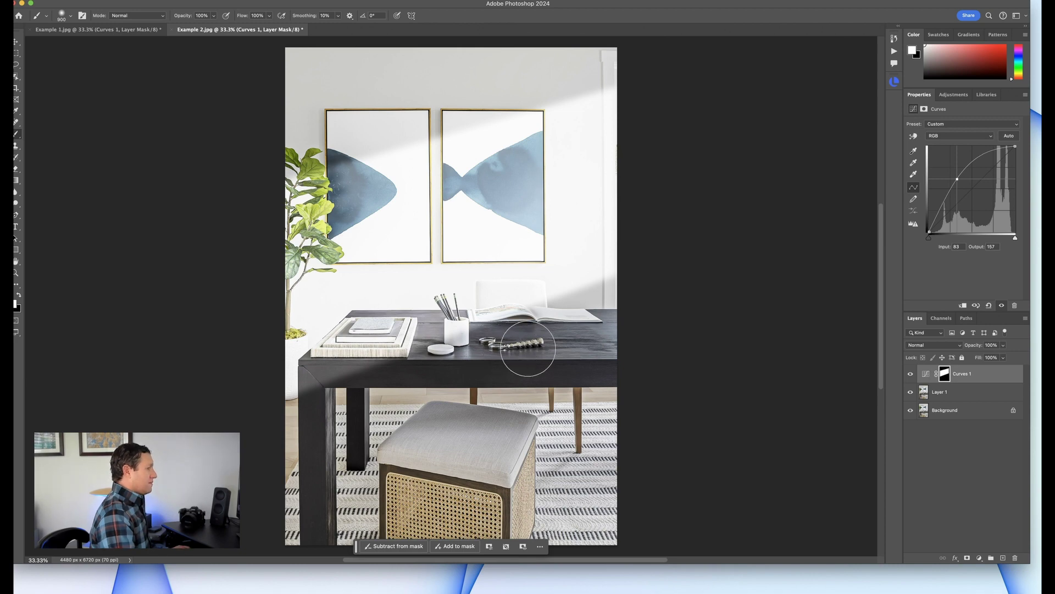
pyautogui.press('x')
pyautogui.moveTo(498, 341)
pyautogui.mouseDown()
pyautogui.moveTo(428, 324)
pyautogui.moveTo(373, 332)
pyautogui.moveTo(347, 350)
pyautogui.moveTo(321, 396)
pyautogui.moveTo(406, 354)
pyautogui.moveTo(528, 349)
pyautogui.moveTo(544, 336)
pyautogui.mouseUp()
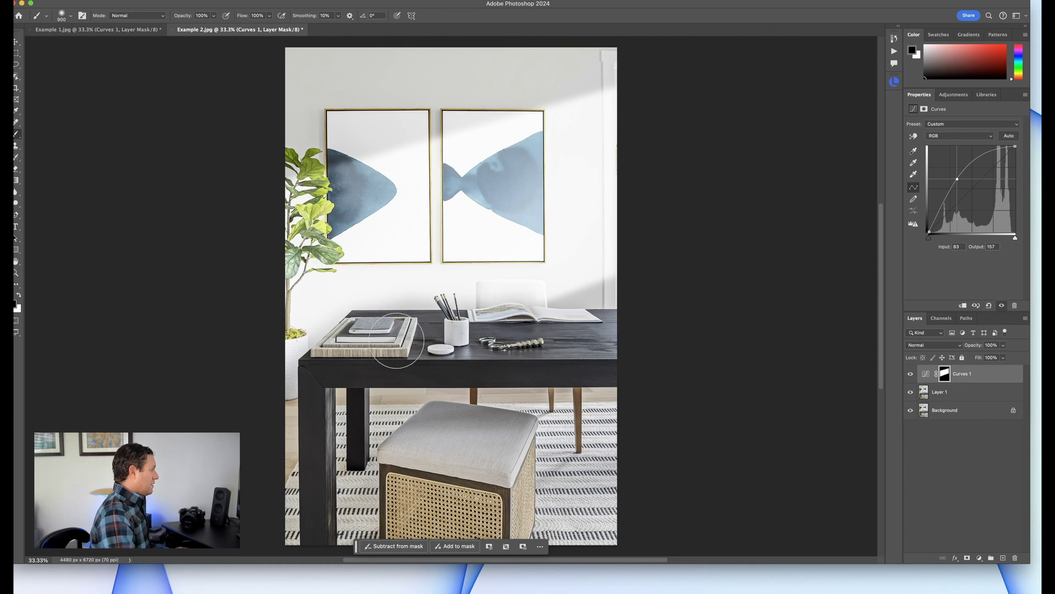
pyautogui.press('x')
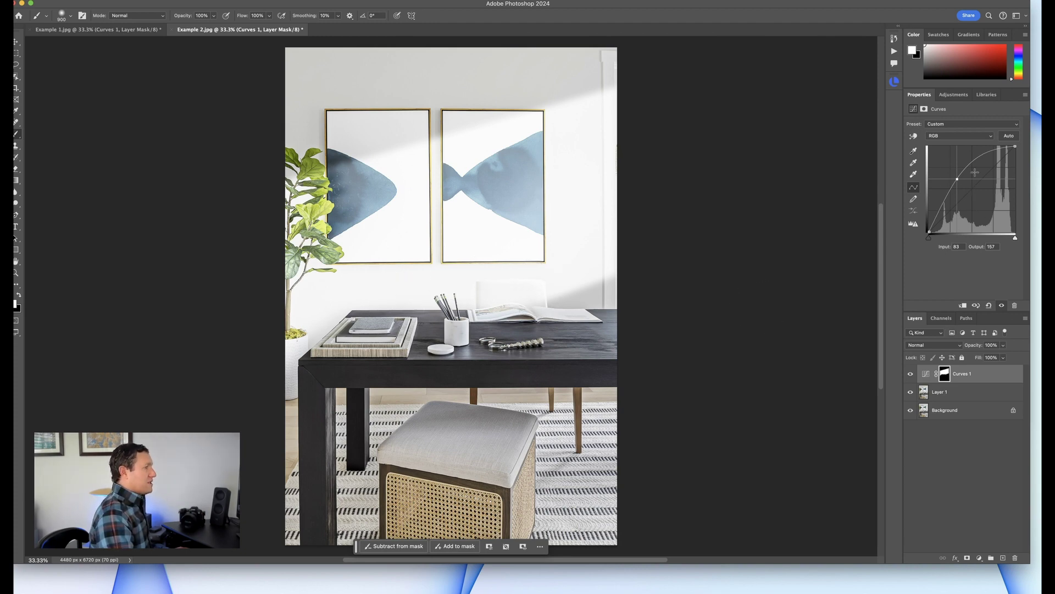
# - Ease the curve point to Input 105 and set the Curves 1 layer opacity to 72%
pyautogui.moveTo(957, 179); pyautogui.dragTo(965, 179)
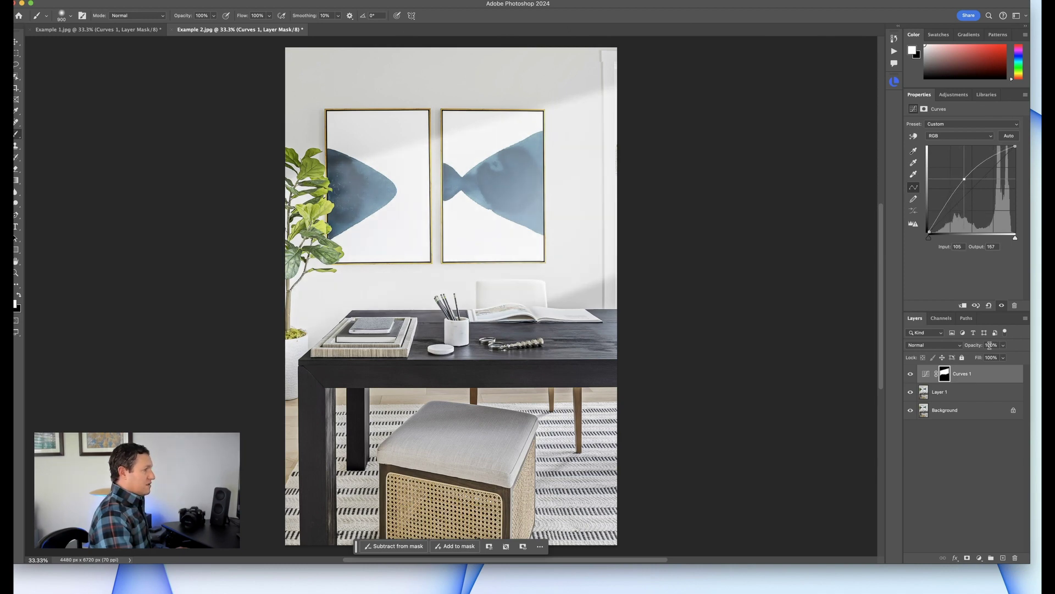
pyautogui.click(1004, 346)
pyautogui.moveTo(1005, 359); pyautogui.dragTo(994, 359)
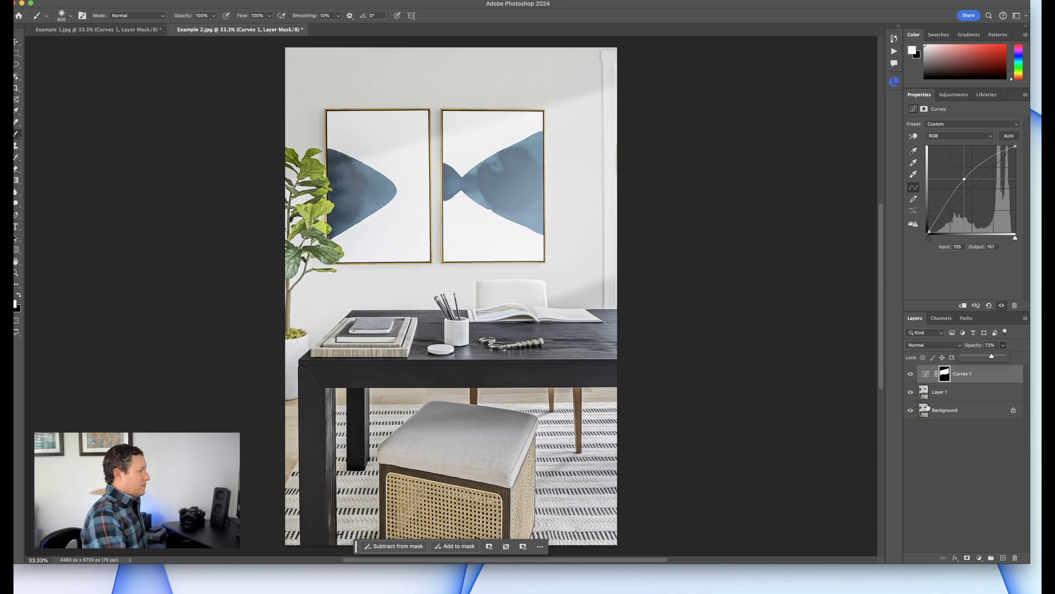
pyautogui.click(911, 374)
pyautogui.click(912, 375)
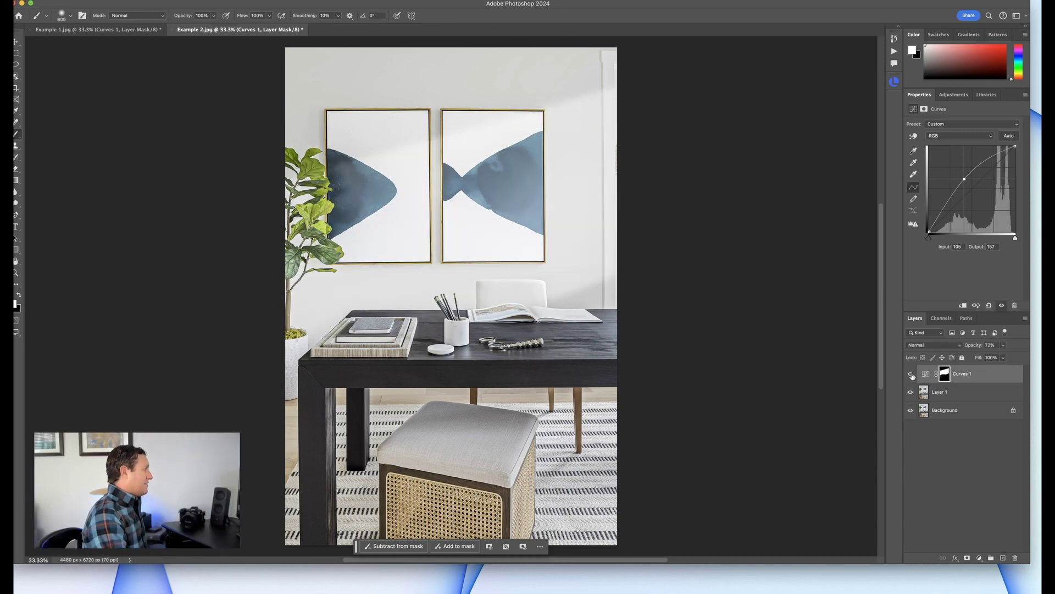